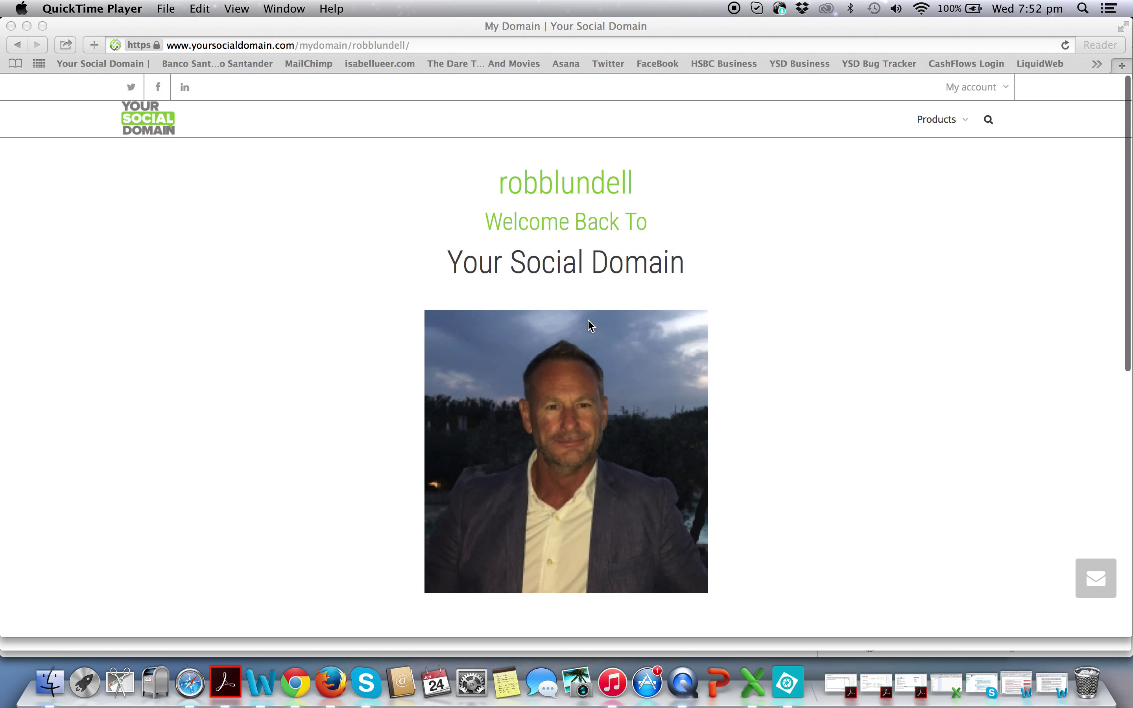
# Step: Bring up the domain page and look over the free registration form's connecting-with field
pyautogui.scroll(-3, 579, 320)
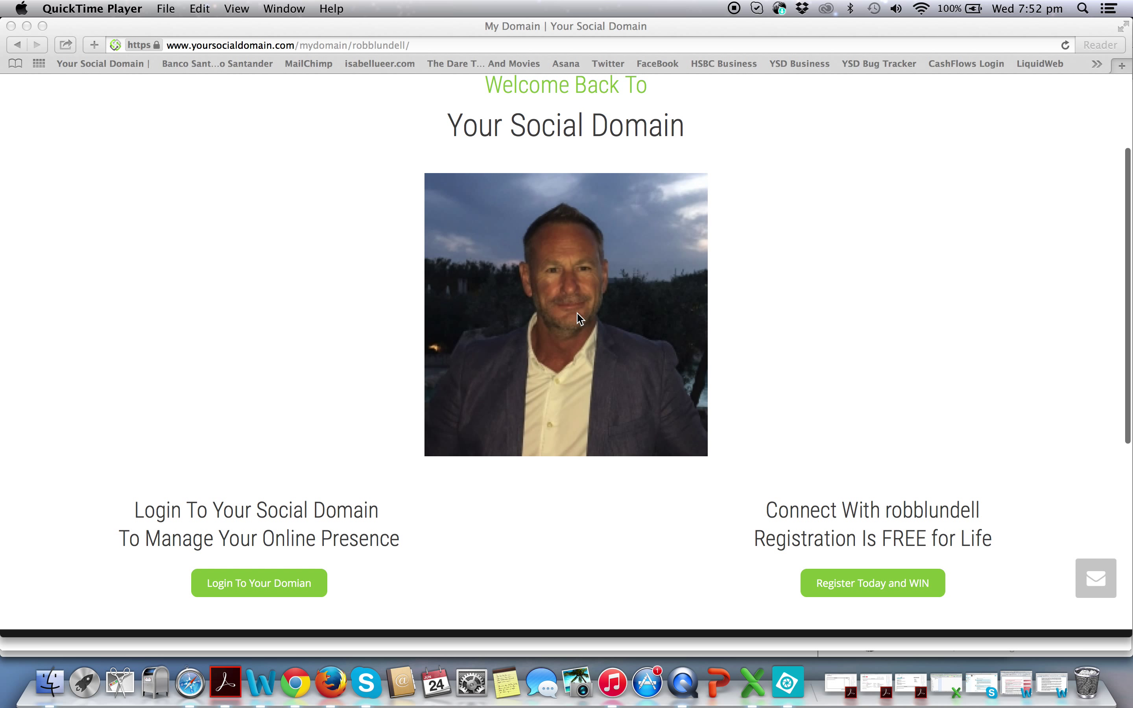
pyautogui.scroll(2, 773, 295)
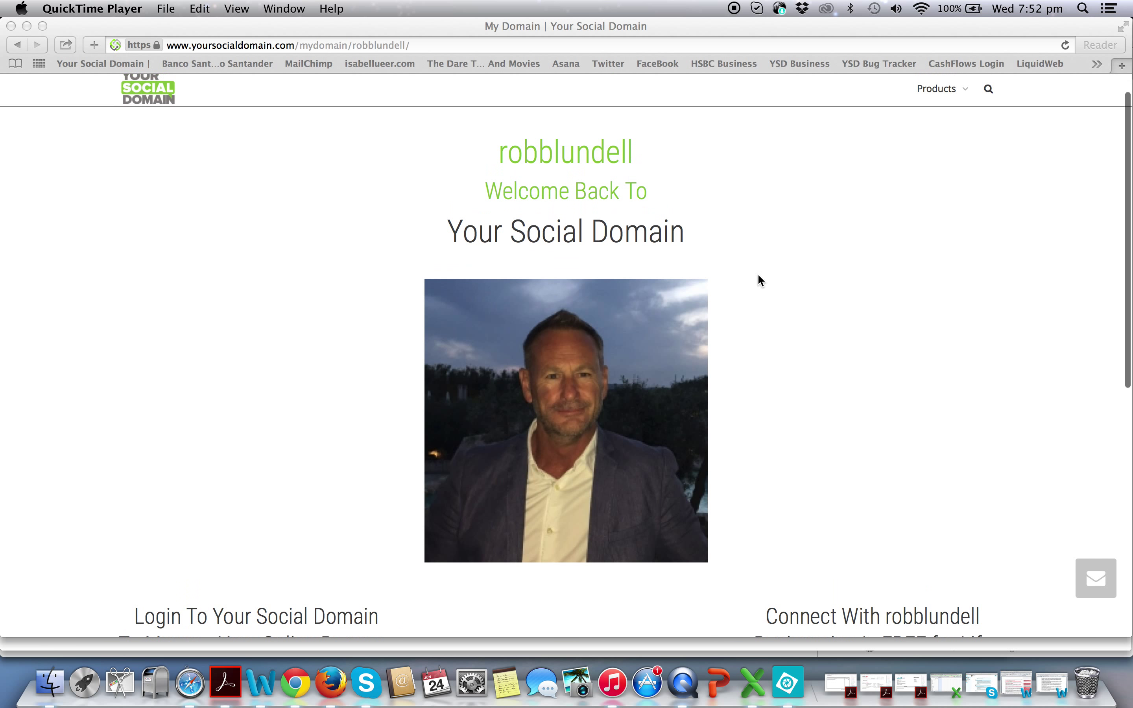
pyautogui.click(412, 44)
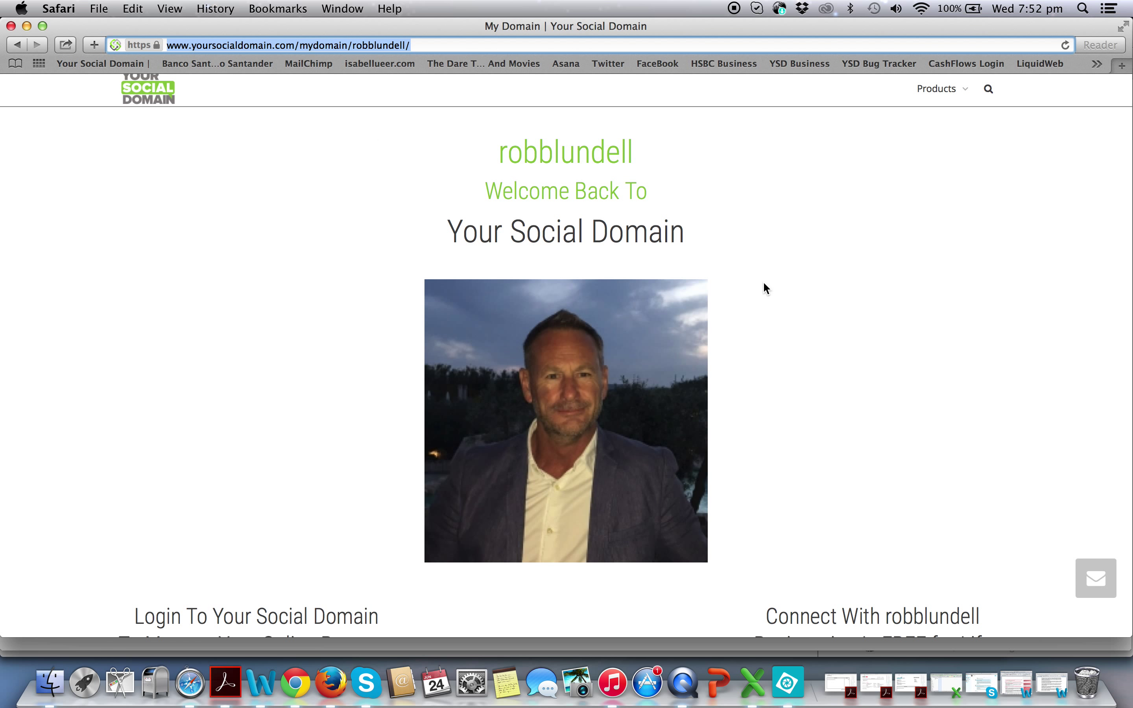
pyautogui.scroll(-3, 765, 287)
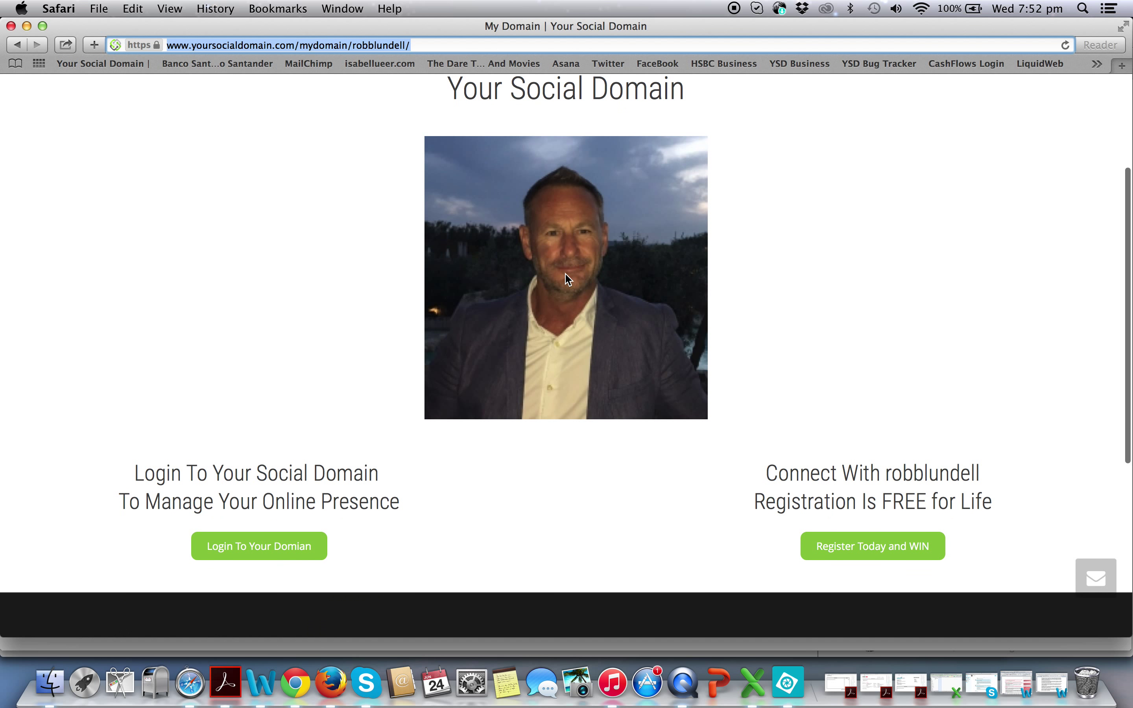
pyautogui.click(900, 551)
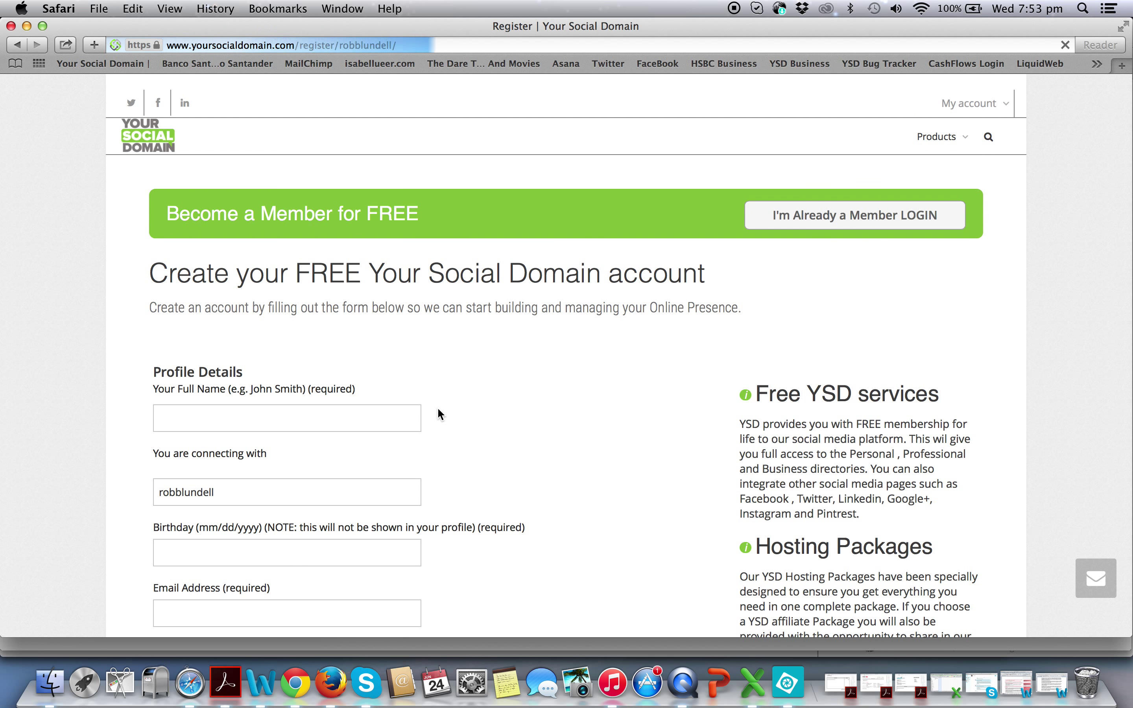
pyautogui.scroll(-3, 440, 412)
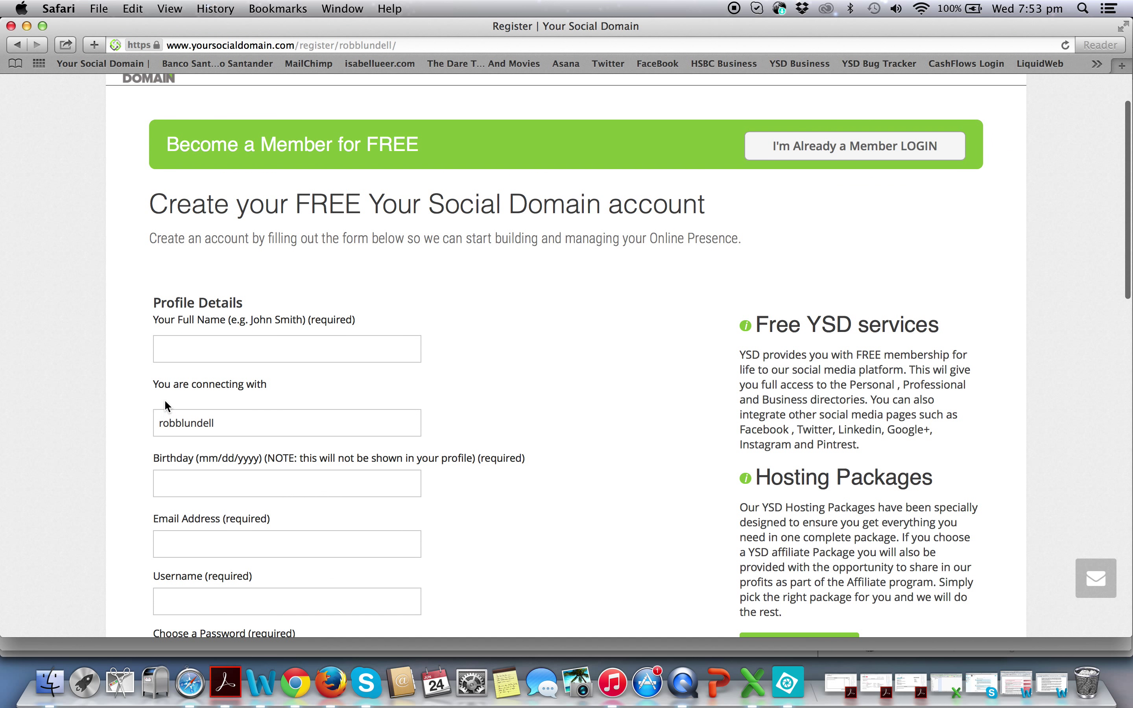
pyautogui.click(165, 421)
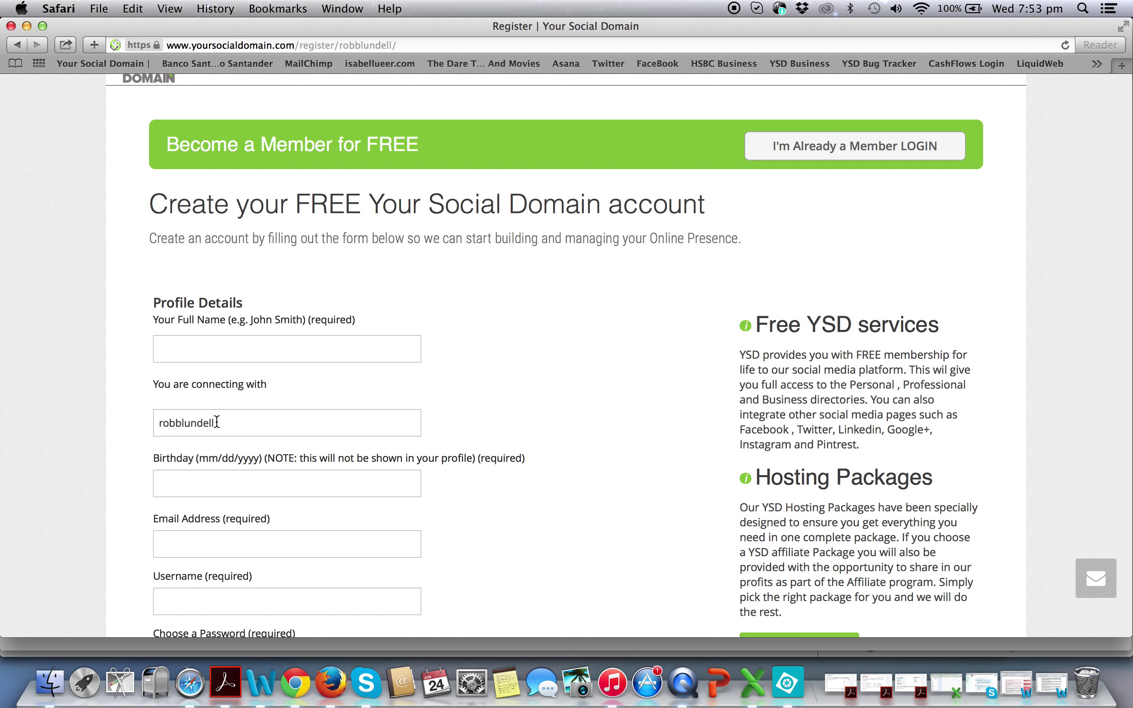
# Step: Return to the domain page and log in with the saved username and password
pyautogui.click(15, 45)
pyautogui.scroll(-5, 323, 314)
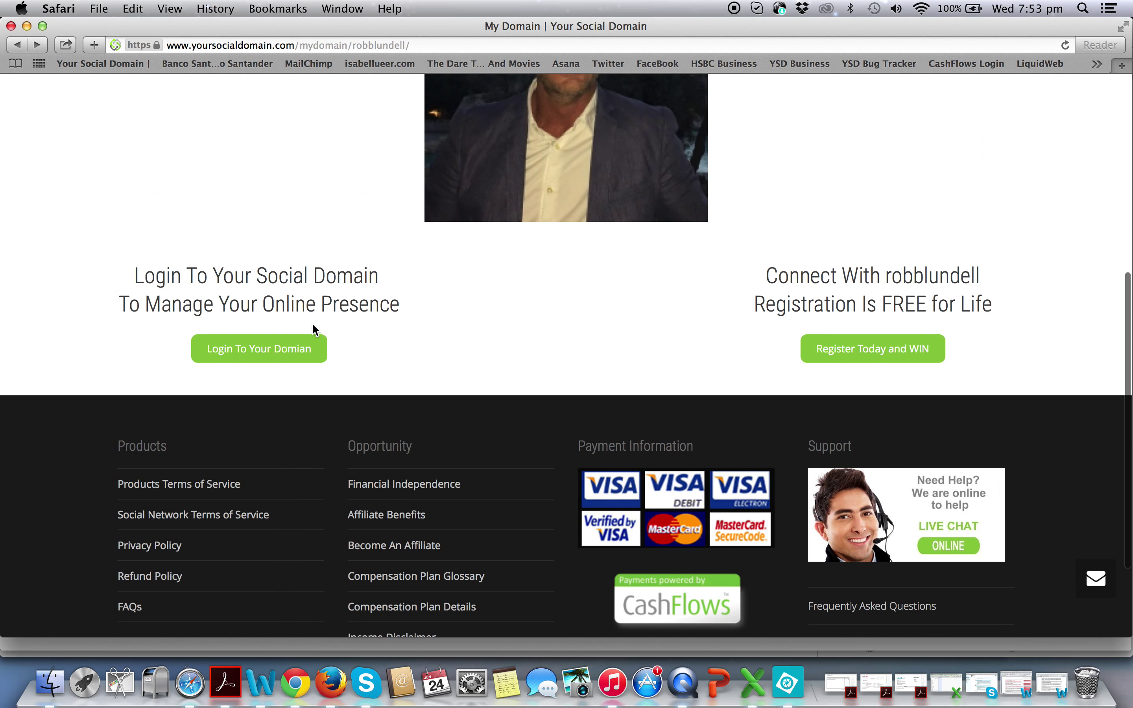
pyautogui.click(275, 331)
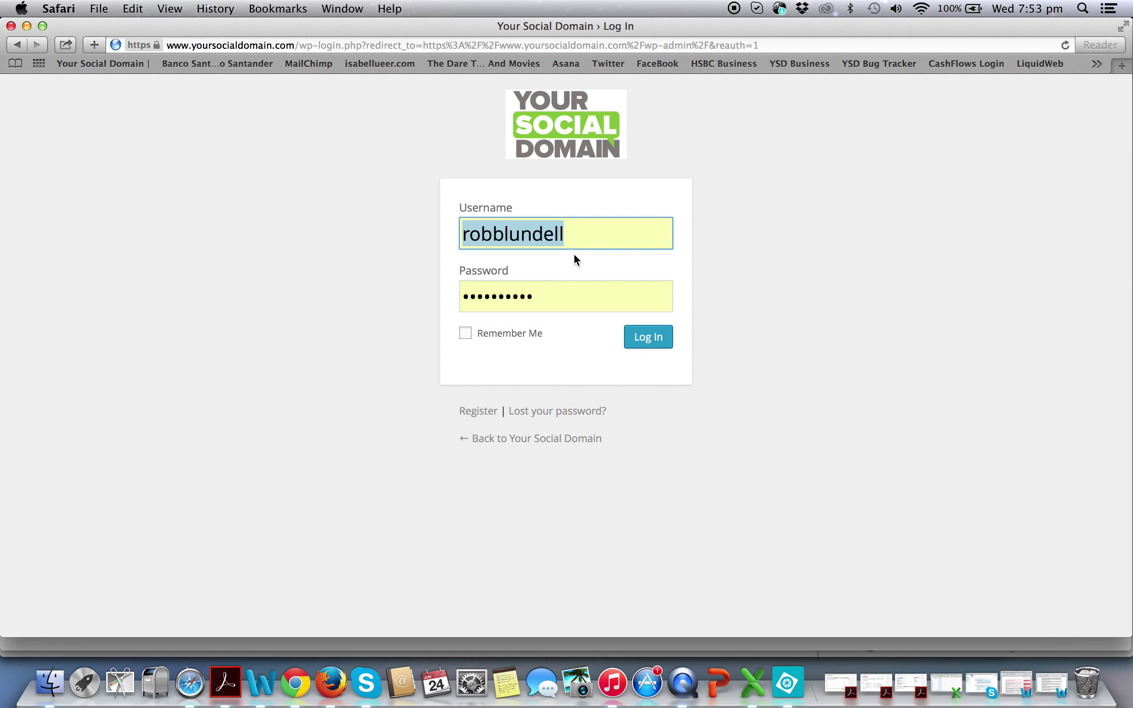
pyautogui.click(655, 339)
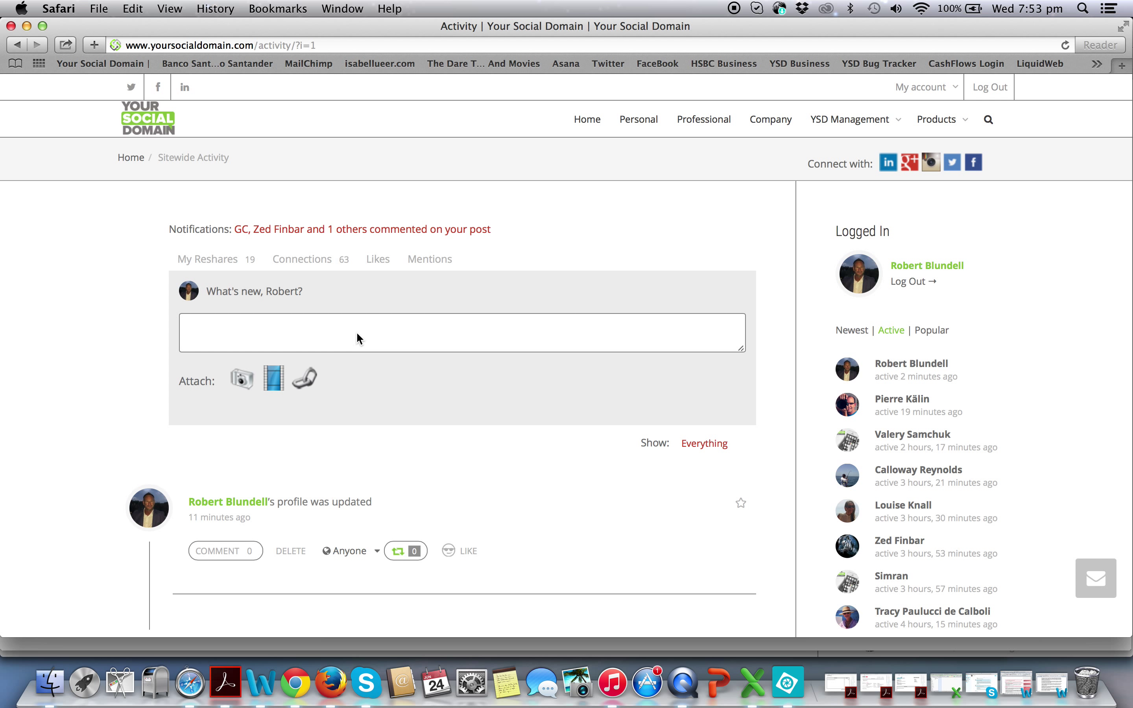
# Step: Open your own member page from the Logged In box and switch to its PROFILE tab
pyautogui.click(867, 277)
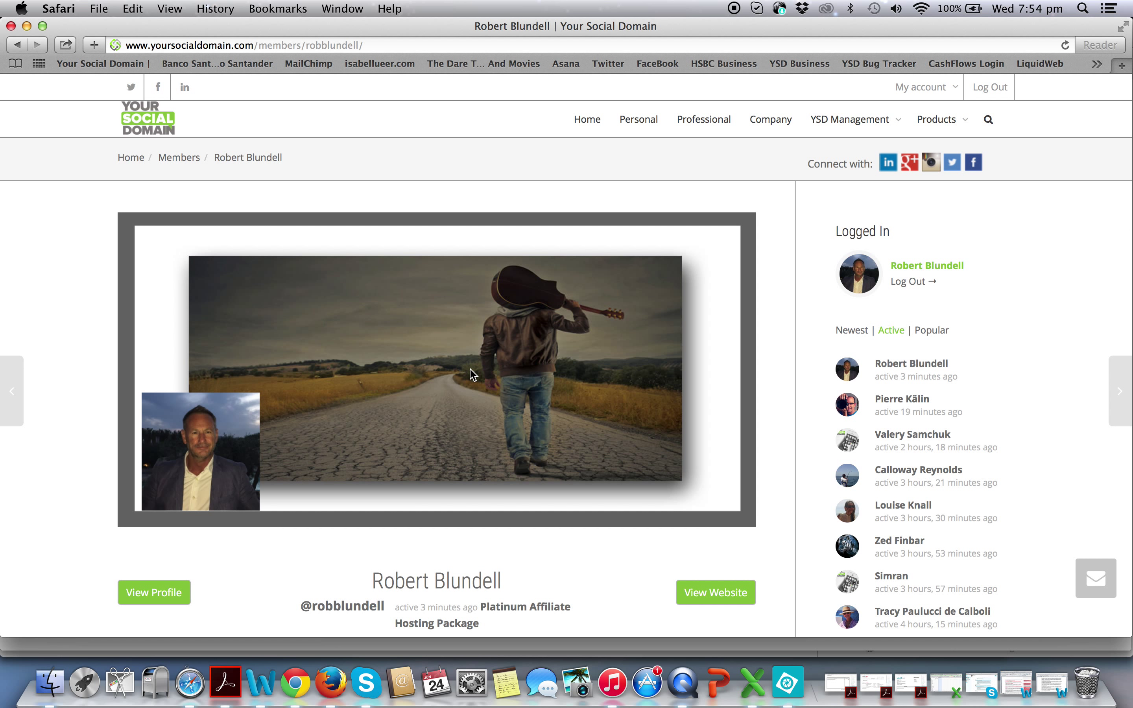
pyautogui.scroll(-5, 473, 374)
pyautogui.scroll(-10, 470, 368)
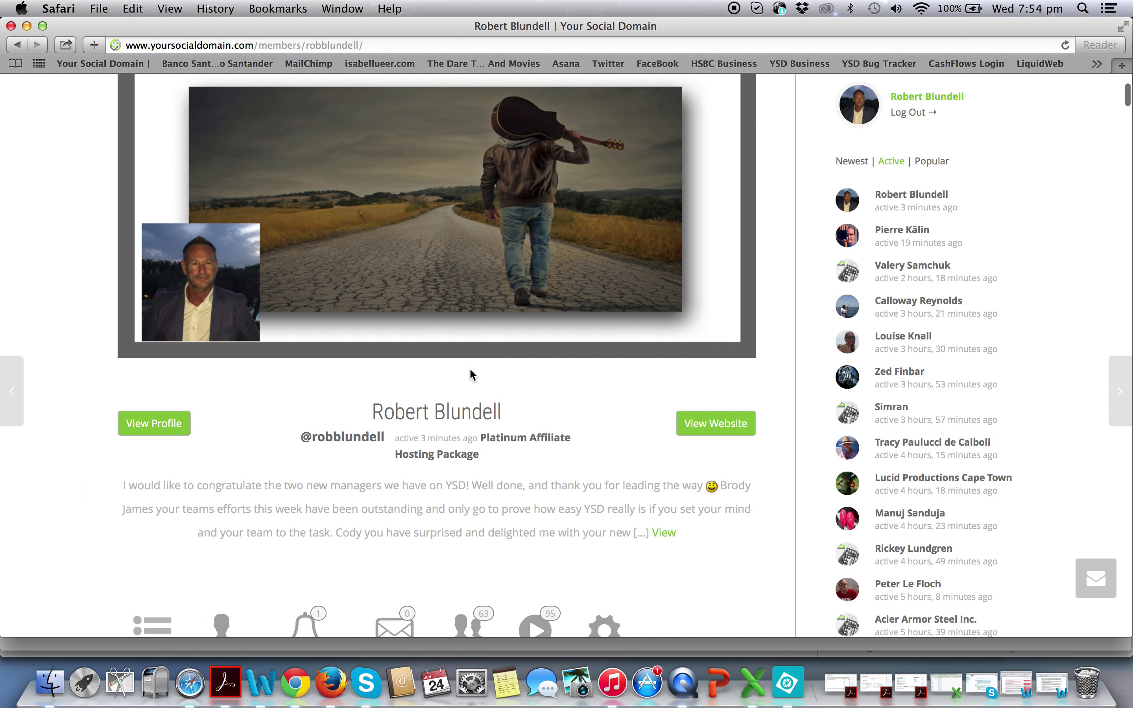
pyautogui.scroll(-2, 473, 376)
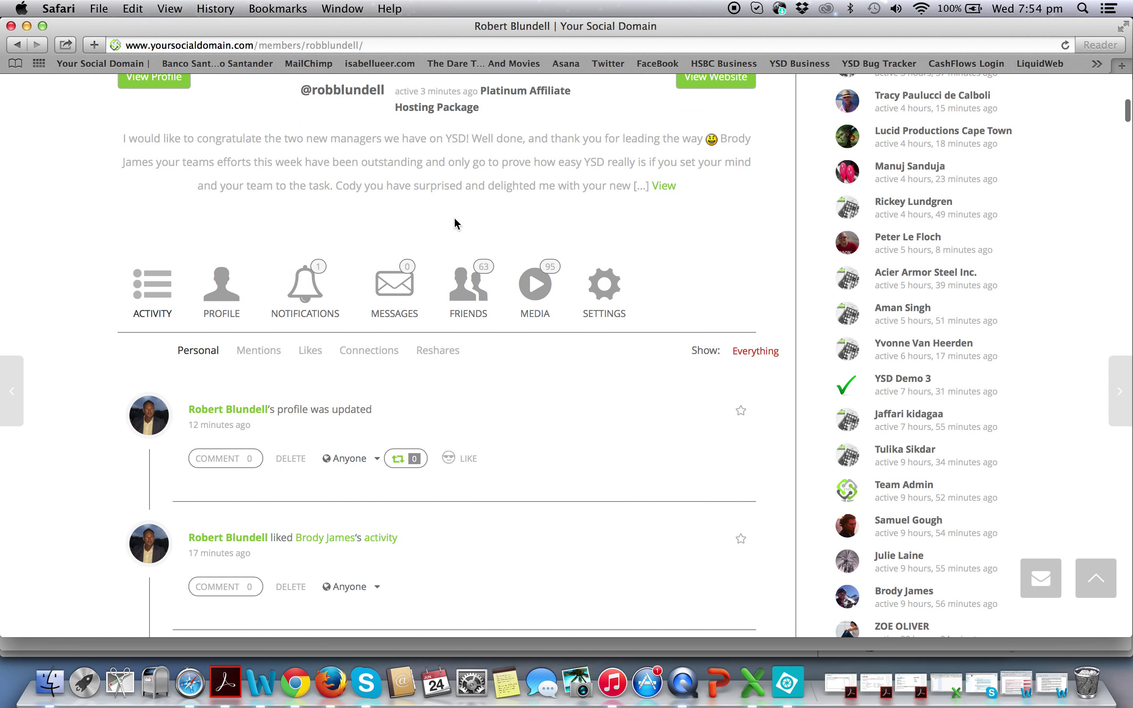
pyautogui.scroll(8, 560, 185)
pyautogui.scroll(4, 917, 174)
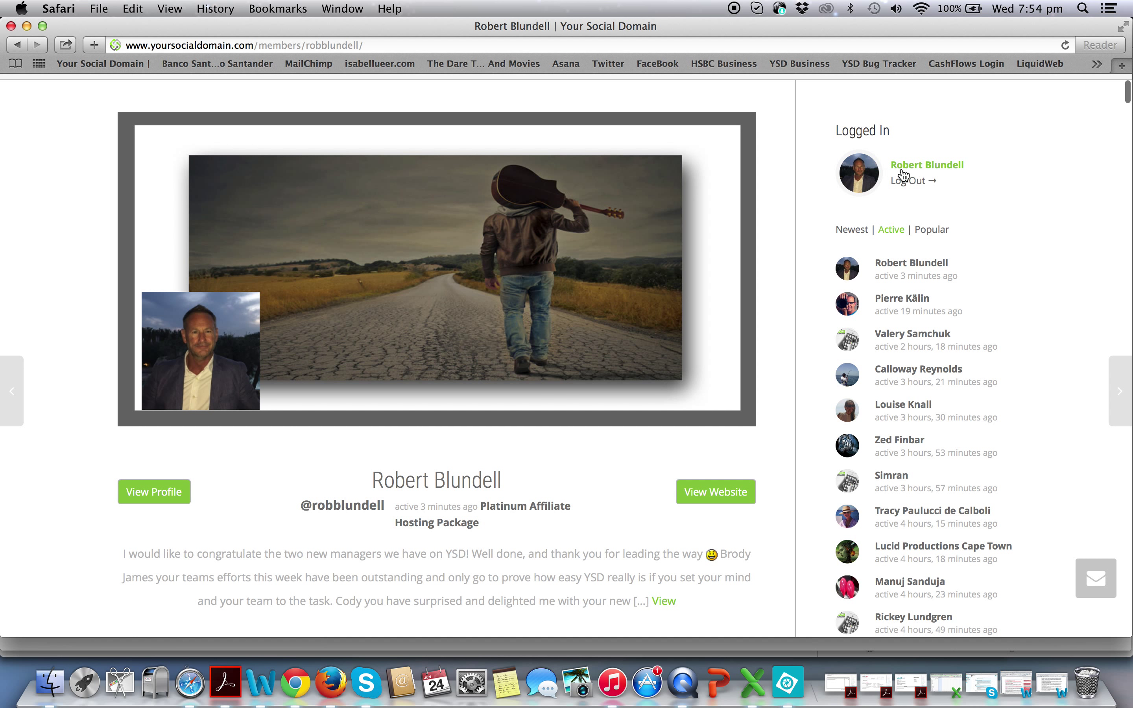
pyautogui.scroll(3, 924, 173)
pyautogui.moveTo(932, 87)
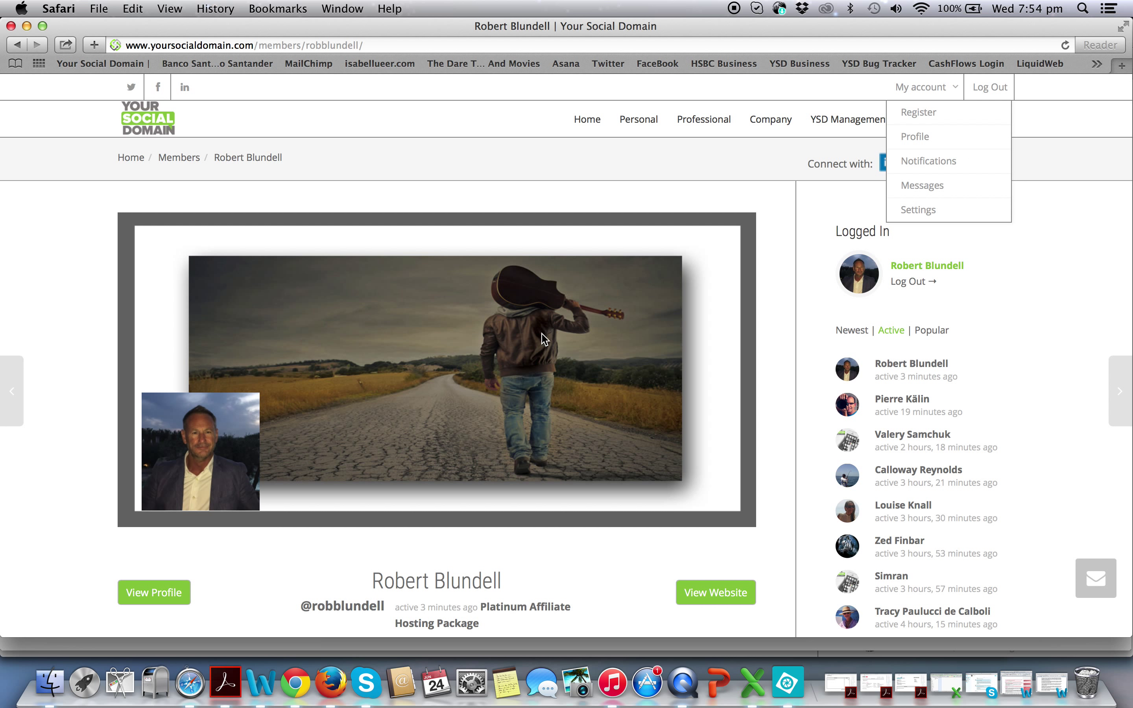
pyautogui.scroll(-8, 529, 341)
pyautogui.scroll(-6, 417, 484)
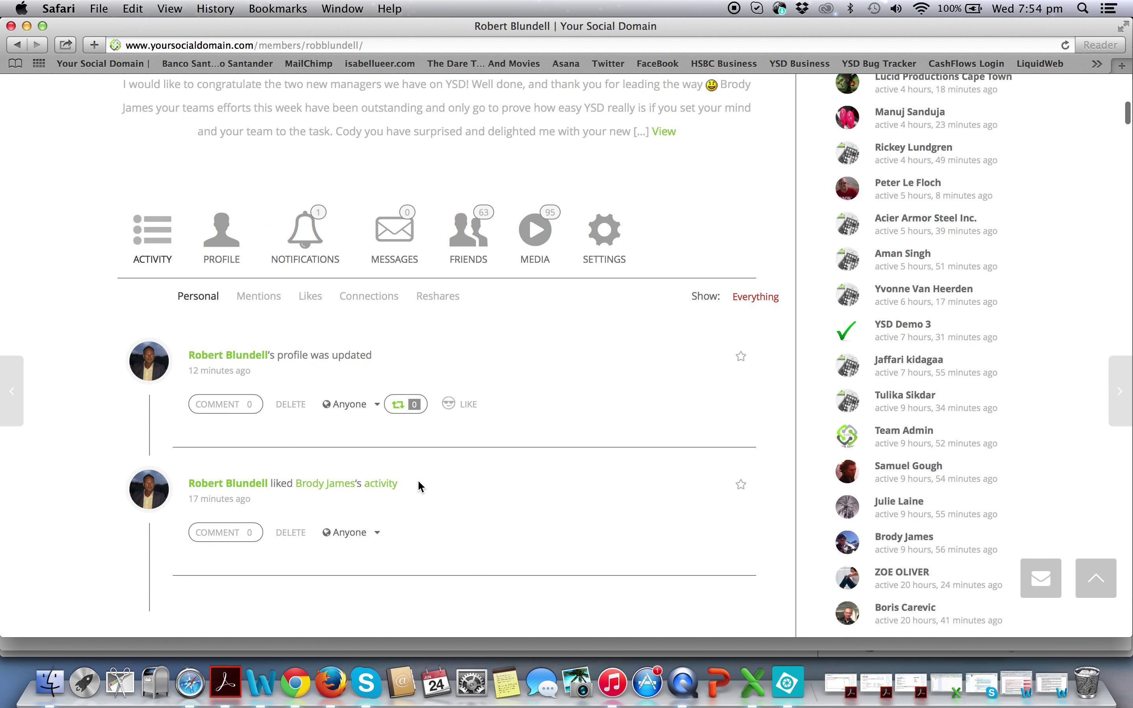
pyautogui.click(220, 239)
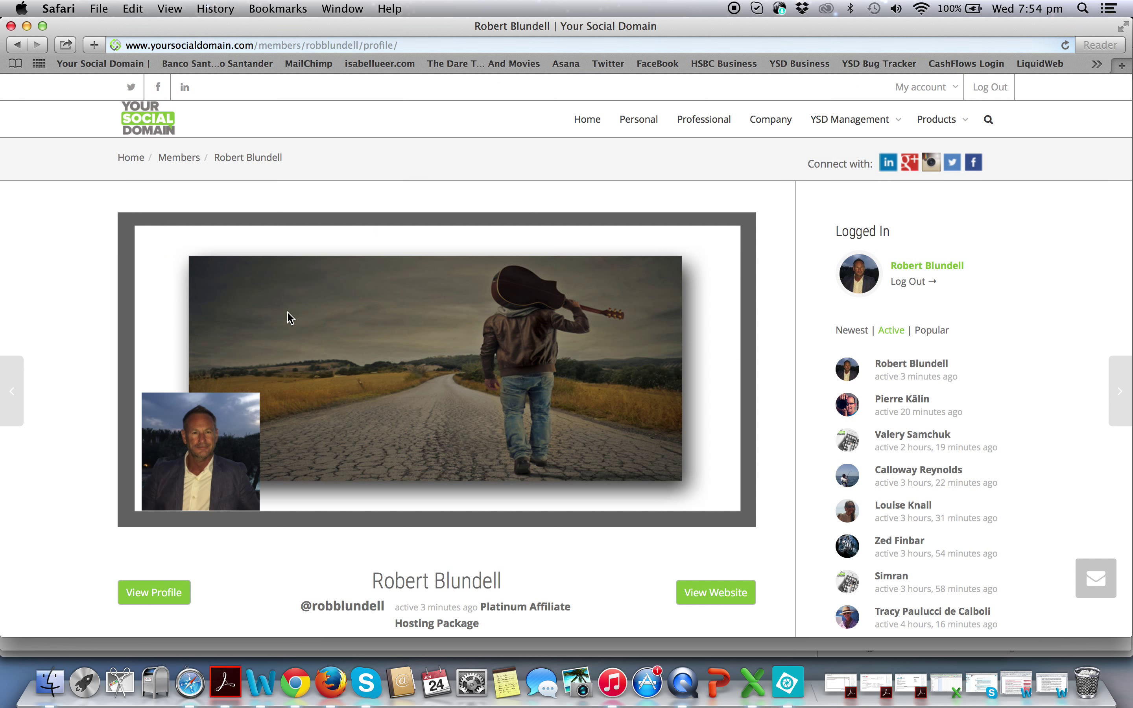
# Step: Open the Edit form for the Base profile group, showing the full name field
pyautogui.scroll(-5, 281, 309)
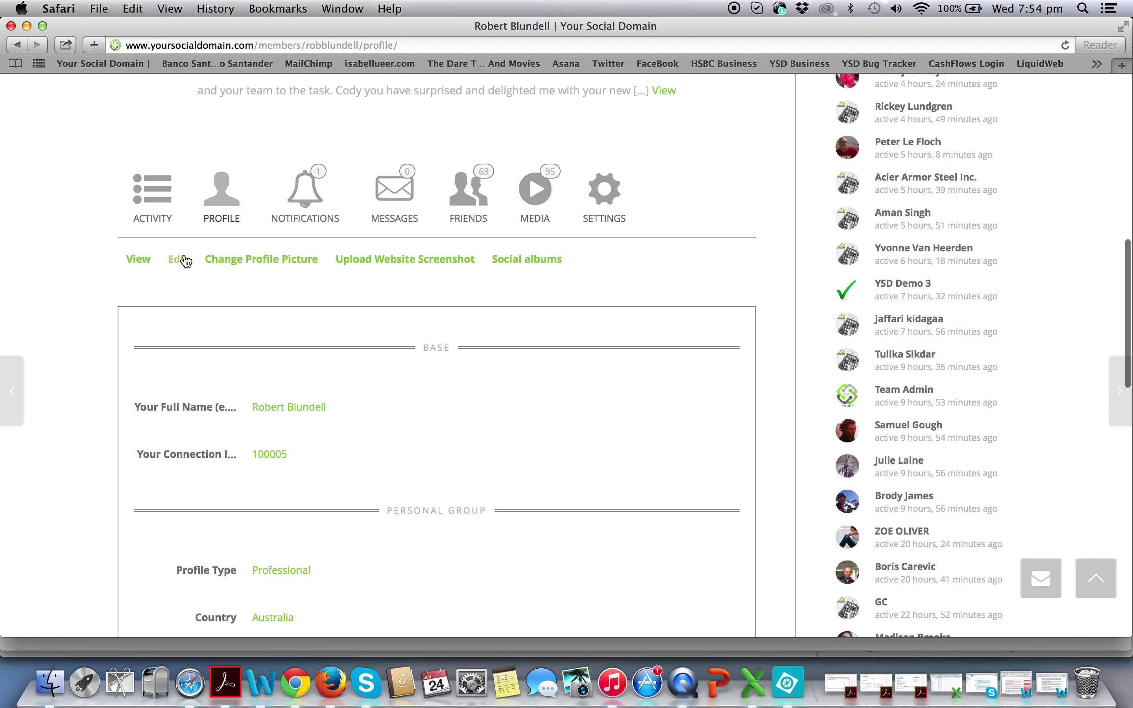
pyautogui.scroll(-7, 340, 323)
pyautogui.scroll(6, 342, 325)
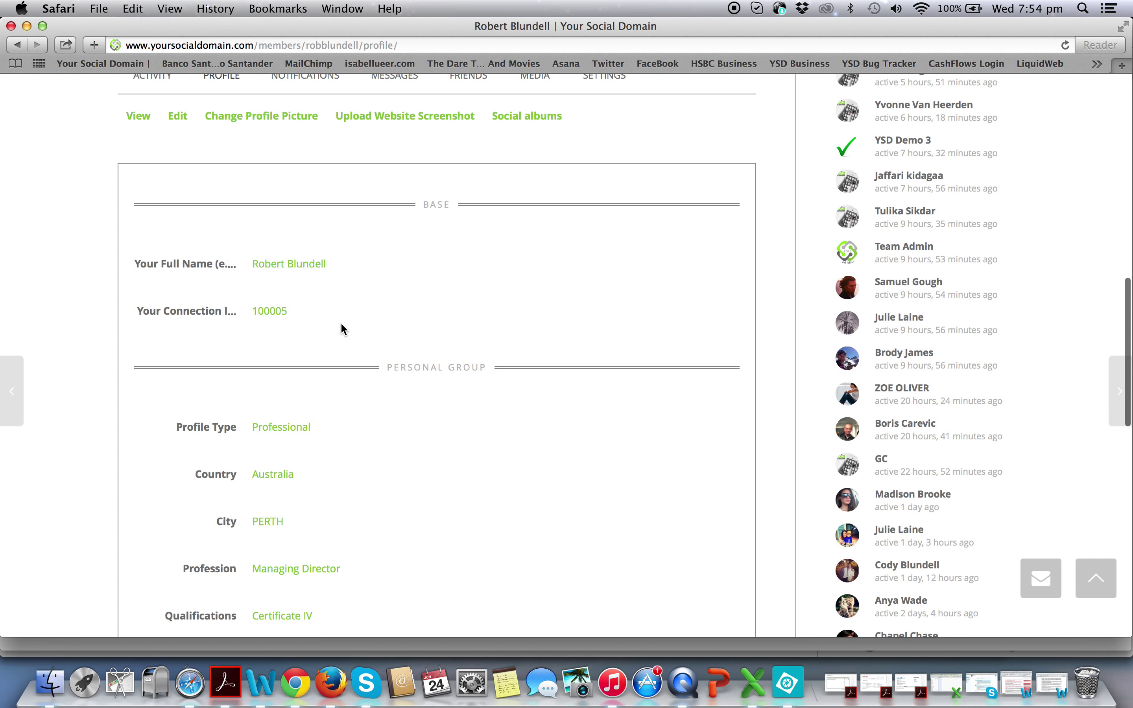
pyautogui.click(186, 201)
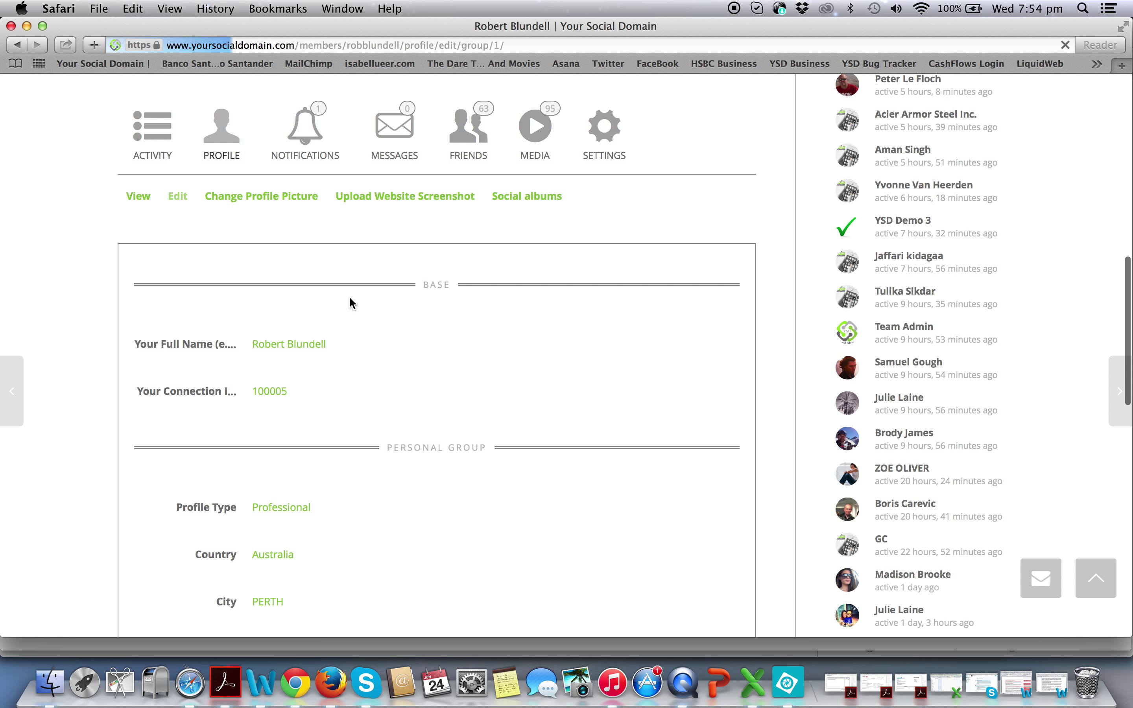
pyautogui.scroll(-10, 350, 303)
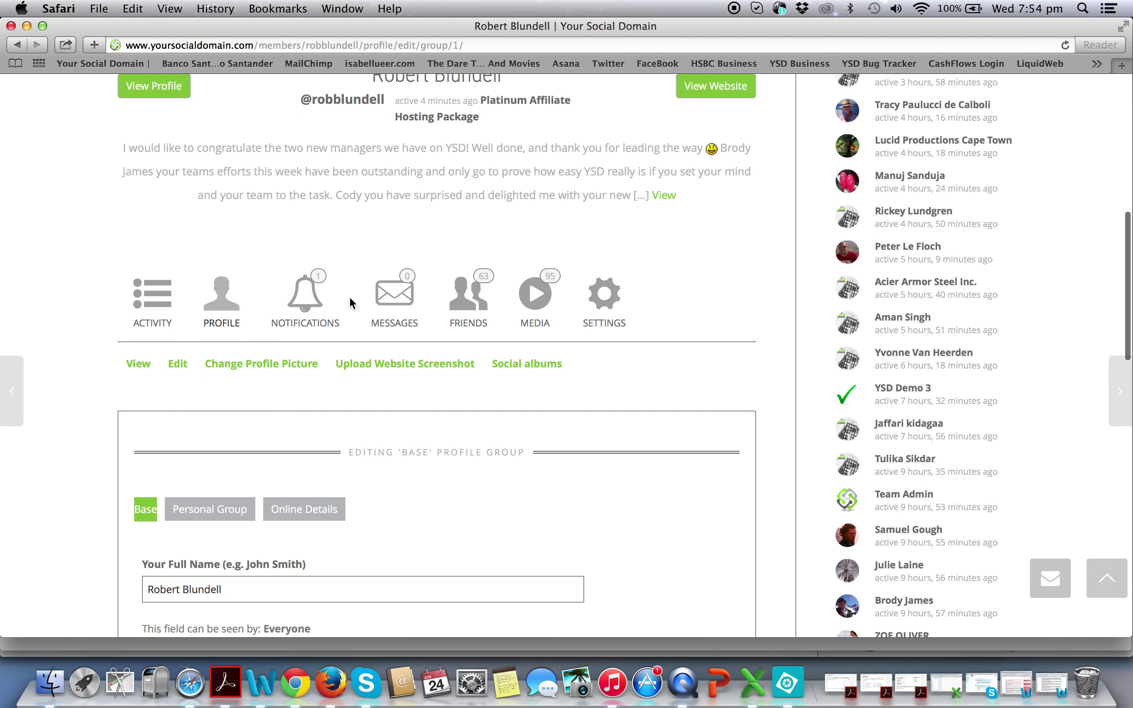
# Step: Delete the existing Connection ID 100005, leaving the field empty with the caret in it
pyautogui.scroll(-3, 350, 303)
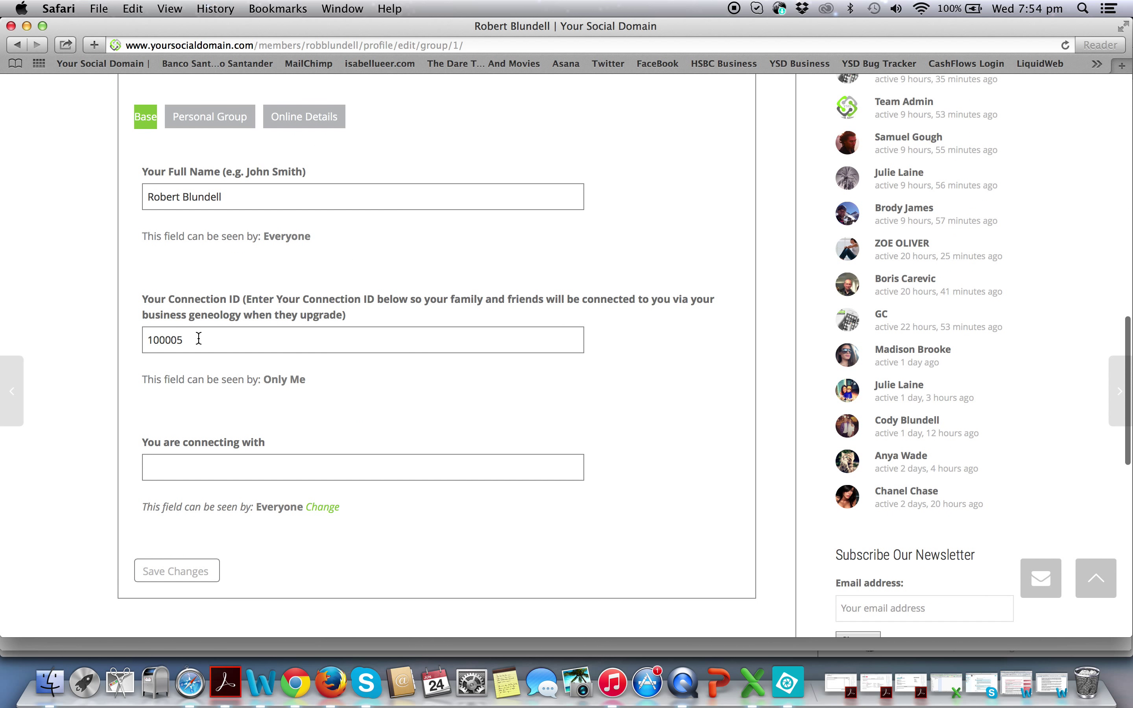
pyautogui.moveTo(185, 340); pyautogui.dragTo(133, 339)
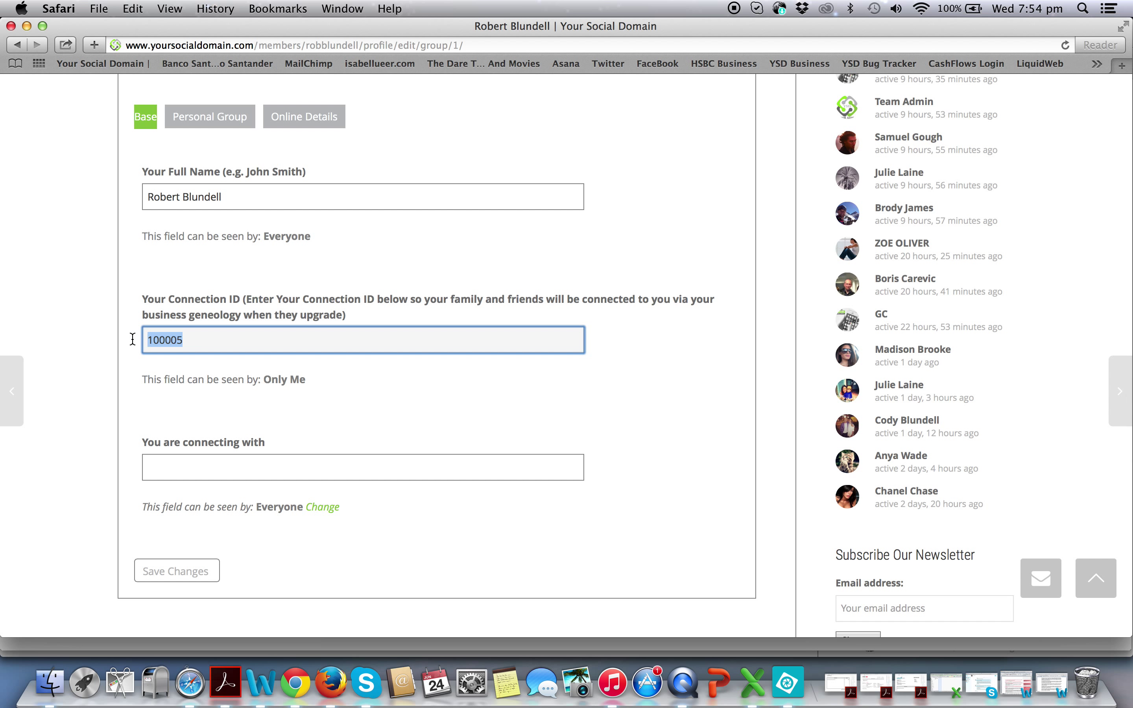
pyautogui.press('BackSpace')
pyautogui.click(121, 380)
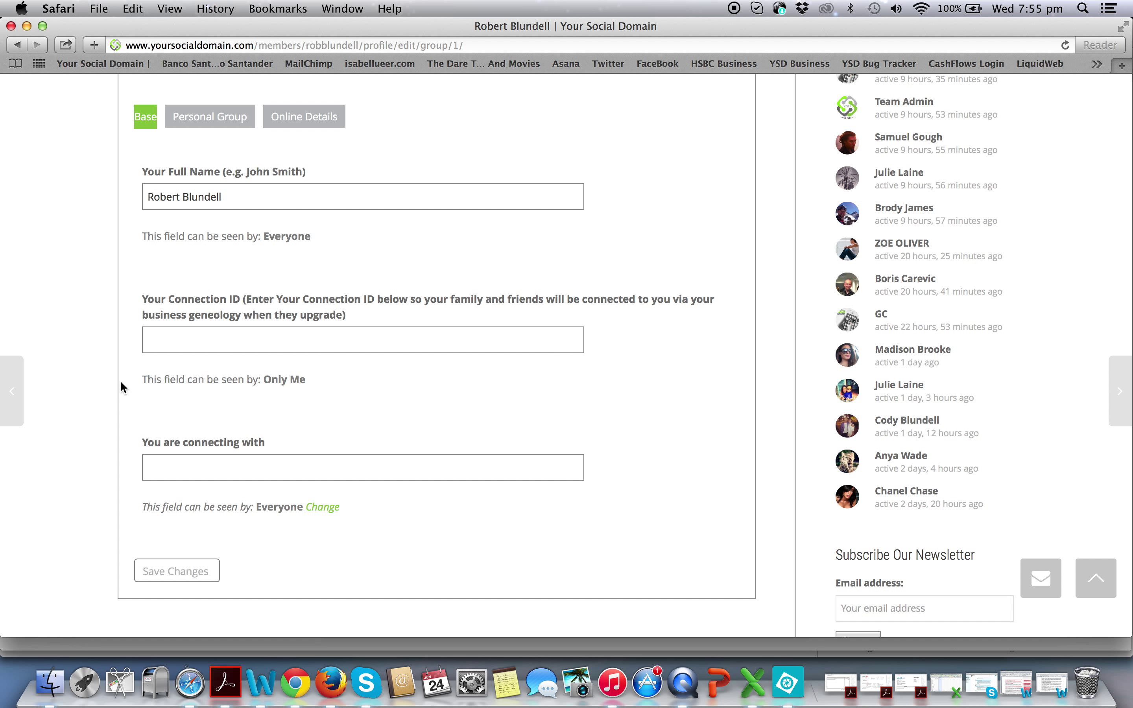
pyautogui.click(155, 337)
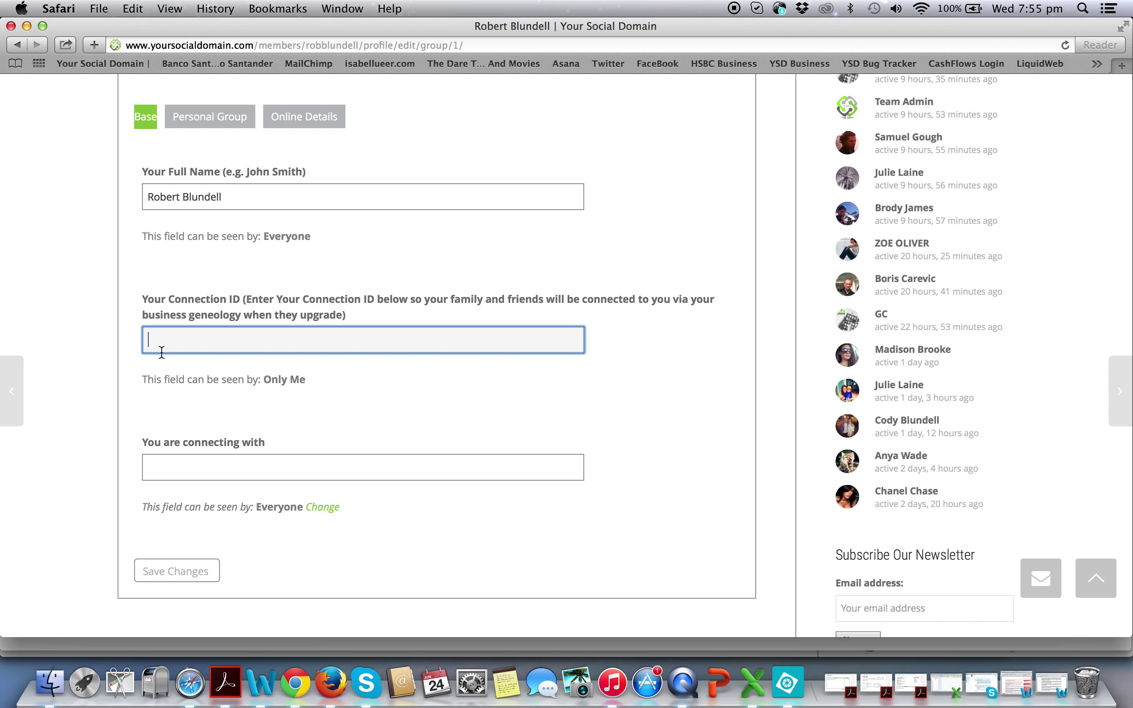
# Step: Enter 100005 as the Connection ID and submit the Base profile with Save Changes
pyautogui.write('100005')
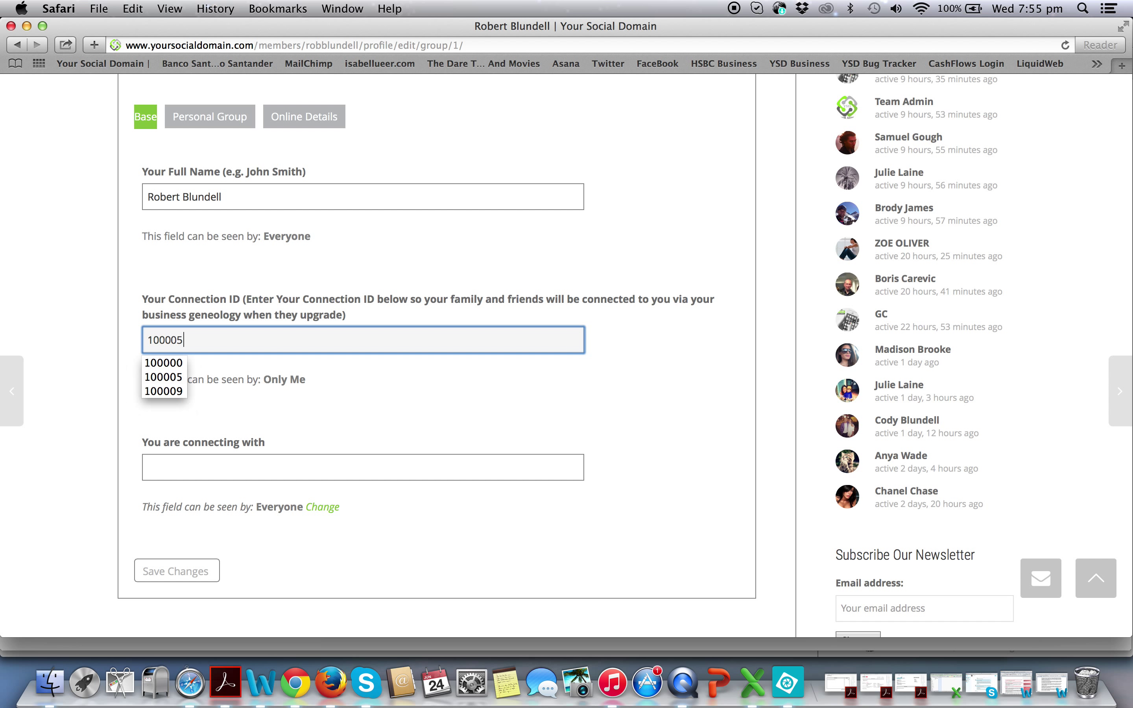
pyautogui.click(136, 422)
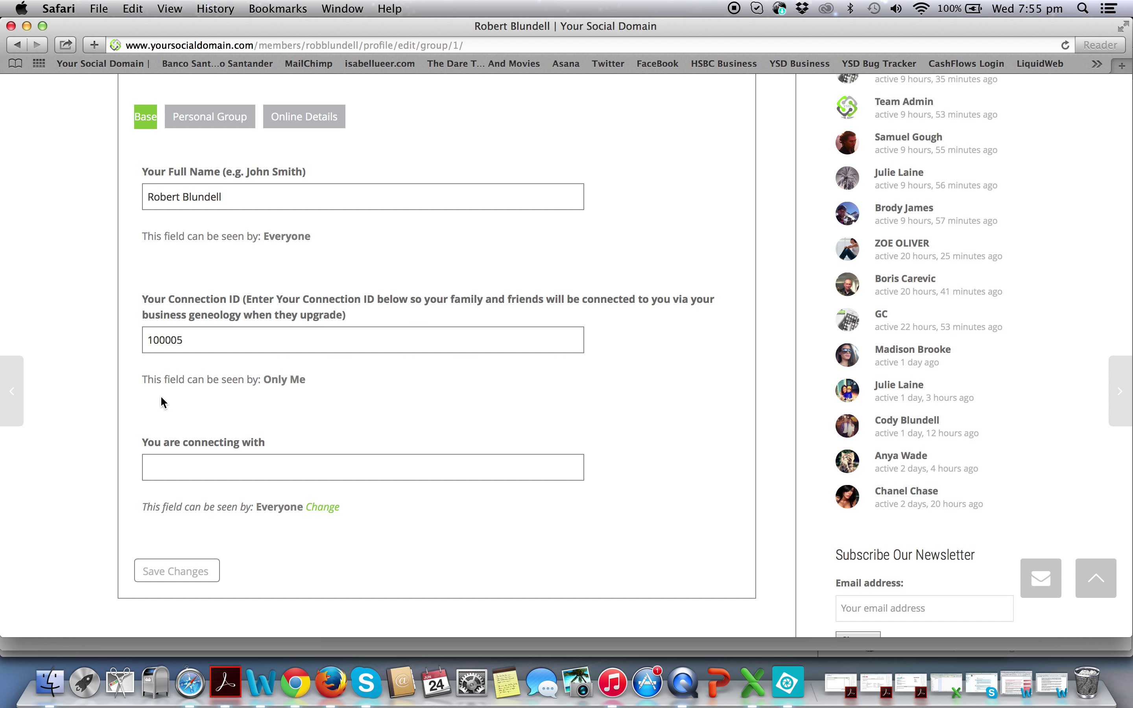
pyautogui.scroll(-3, 178, 393)
pyautogui.click(185, 495)
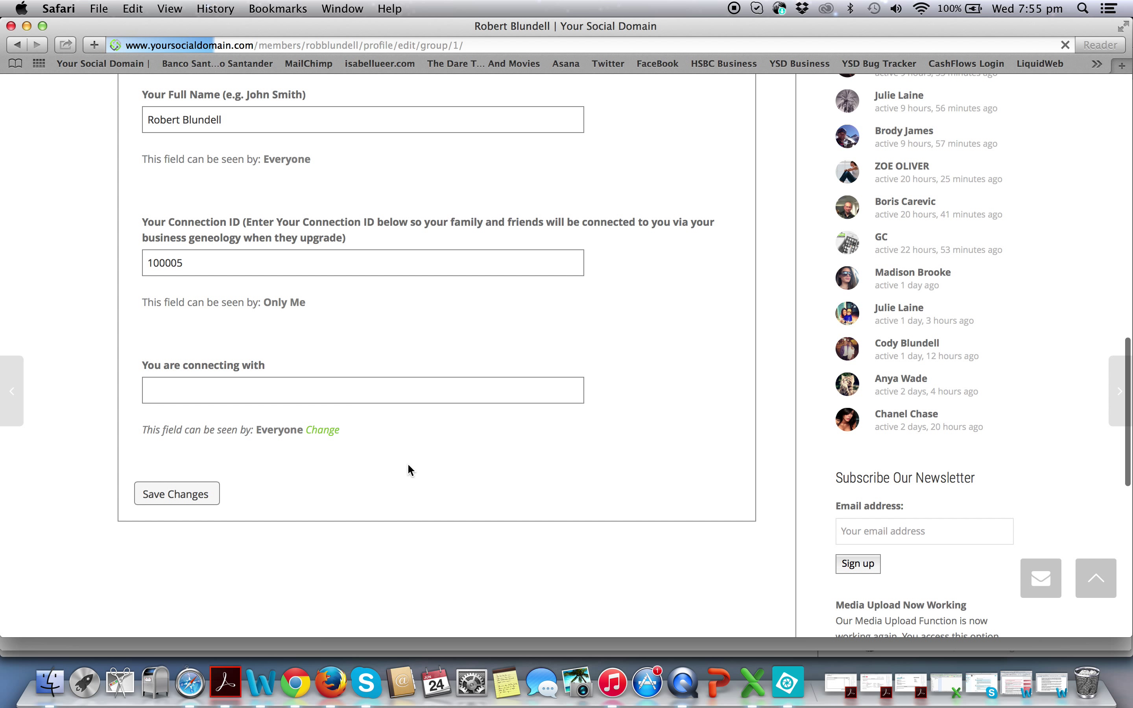